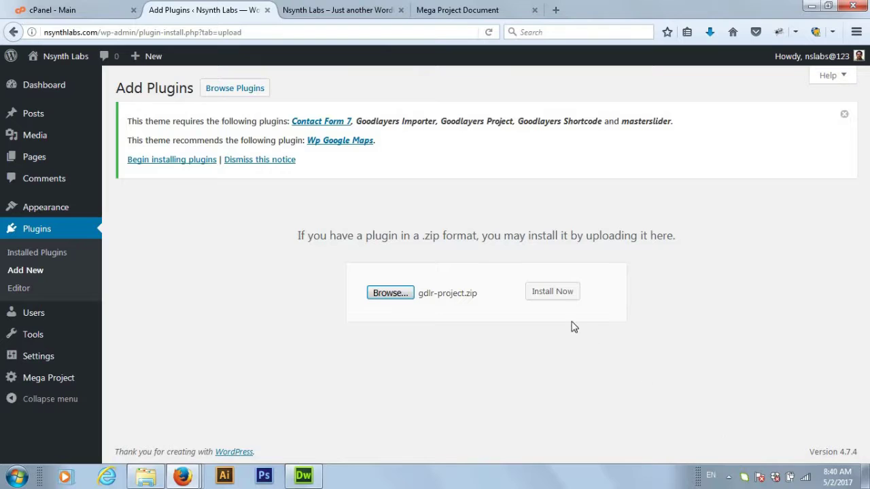
Install the selected gdlr-project.zip plugin and activate it
{"action": "left_click", "coordinate": [562, 297]}
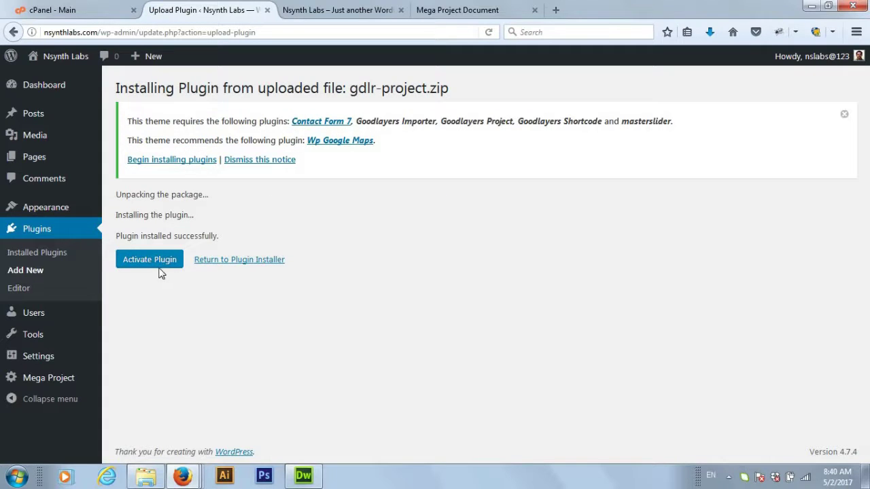
{"action": "left_click", "coordinate": [160, 264]}
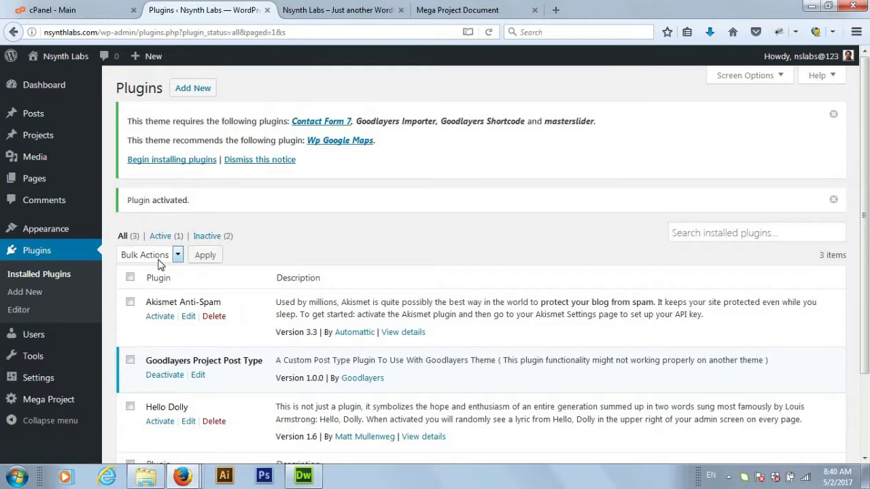
Upload the gdlr-shortcode.zip plugin from the GoodLayers Plugin folder, install it and activate it
{"action": "left_click", "coordinate": [200, 91]}
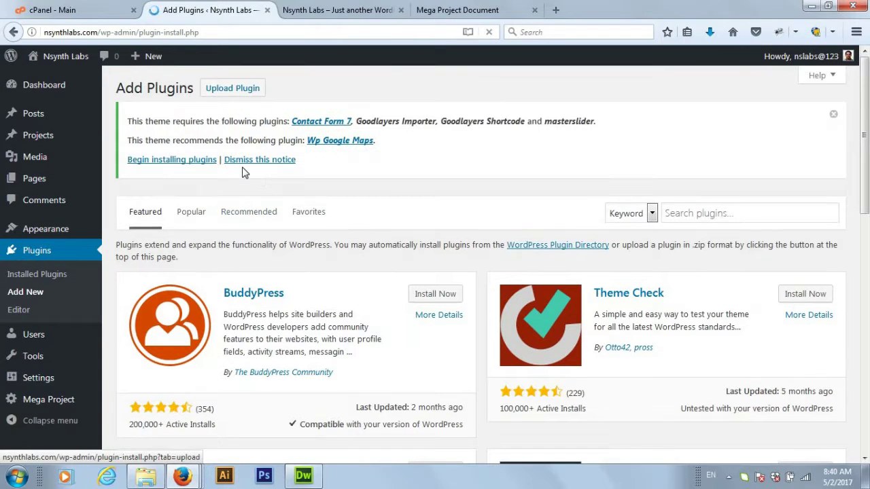
{"action": "left_click", "coordinate": [242, 91]}
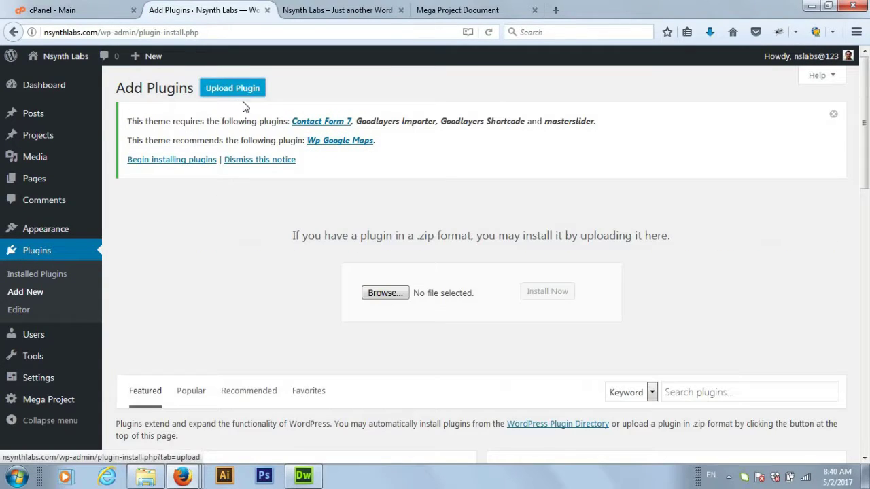
{"action": "left_click", "coordinate": [386, 296]}
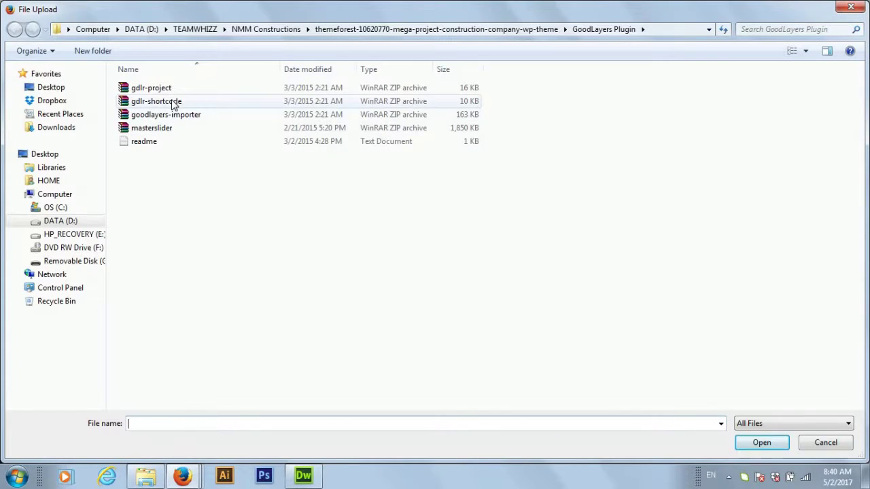
{"action": "double_click", "coordinate": [174, 104]}
{"action": "left_click", "coordinate": [533, 295]}
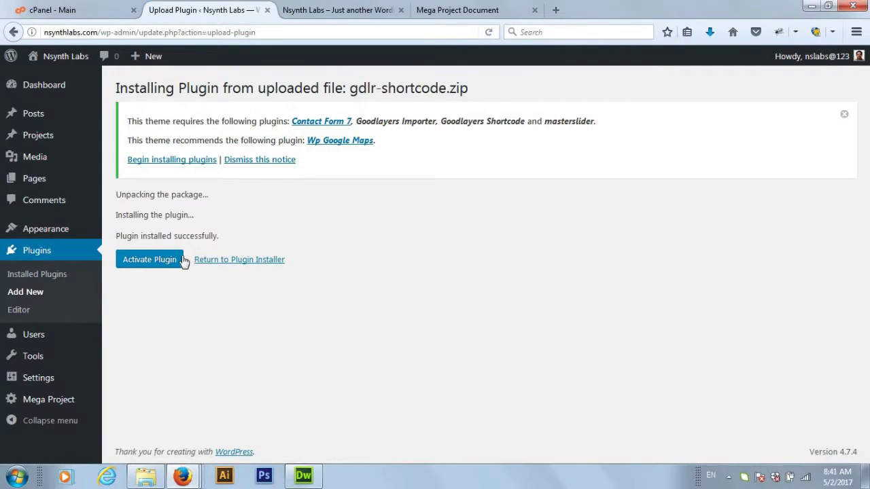
{"action": "left_click", "coordinate": [172, 265]}
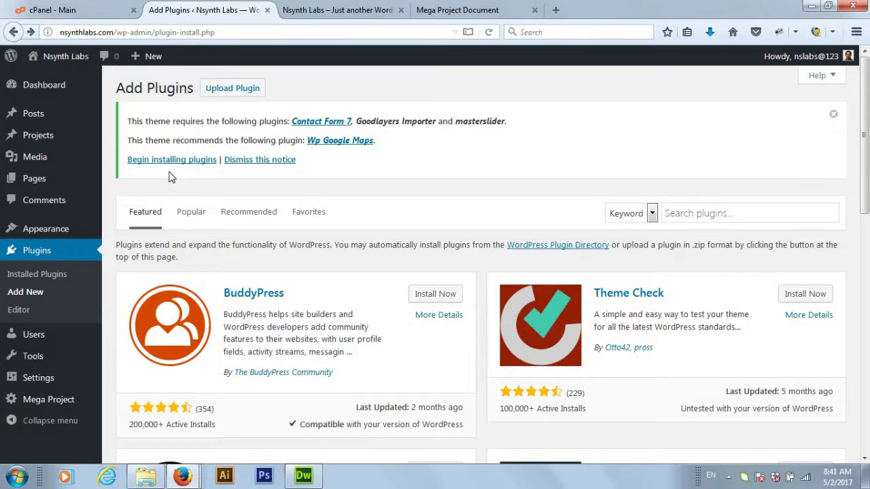
Upload the masterslider.zip plugin from the GoodLayers Plugin folder, install it and activate it
{"action": "left_click", "coordinate": [228, 93]}
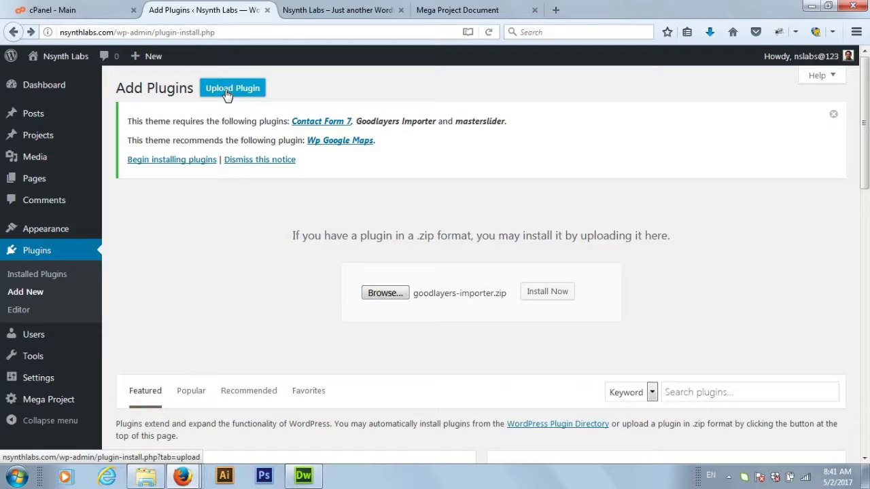
{"action": "left_click", "coordinate": [385, 293]}
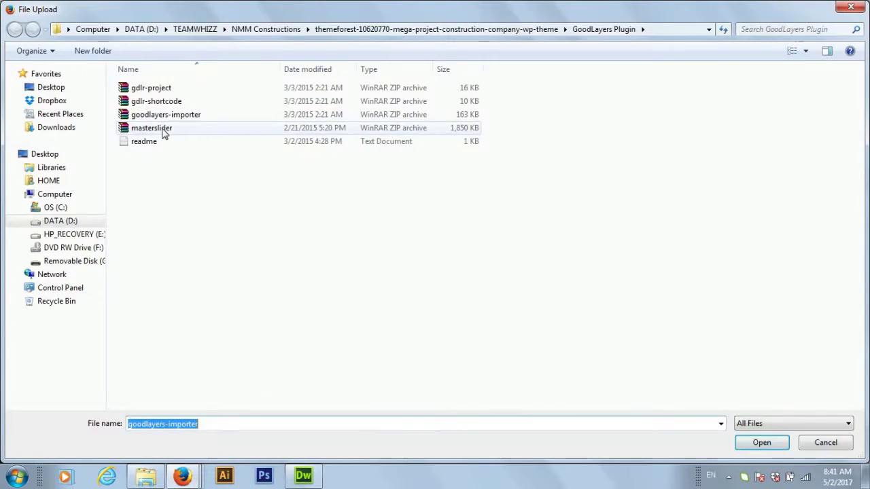
{"action": "left_click", "coordinate": [163, 133]}
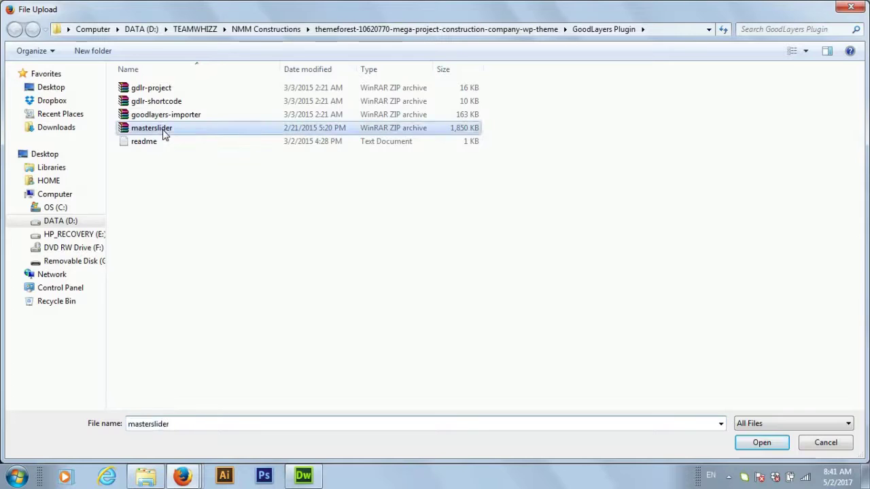
{"action": "left_click", "coordinate": [761, 443]}
{"action": "left_click", "coordinate": [554, 296]}
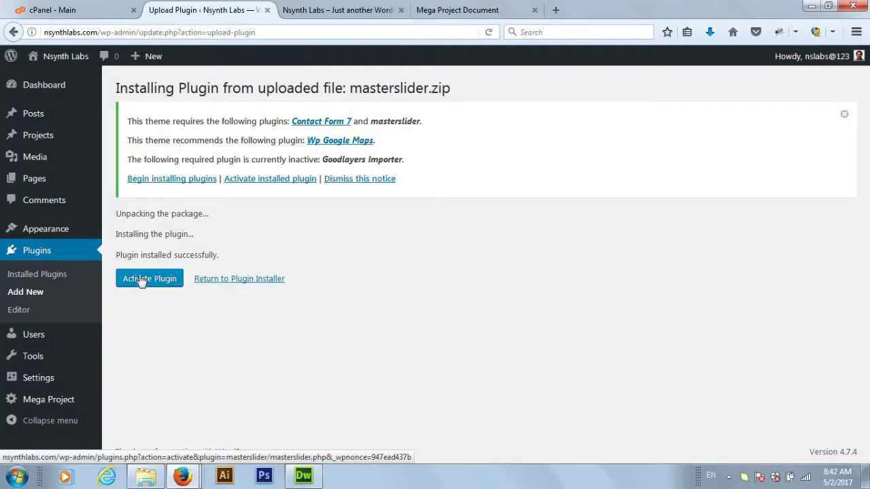
{"action": "left_click", "coordinate": [157, 284]}
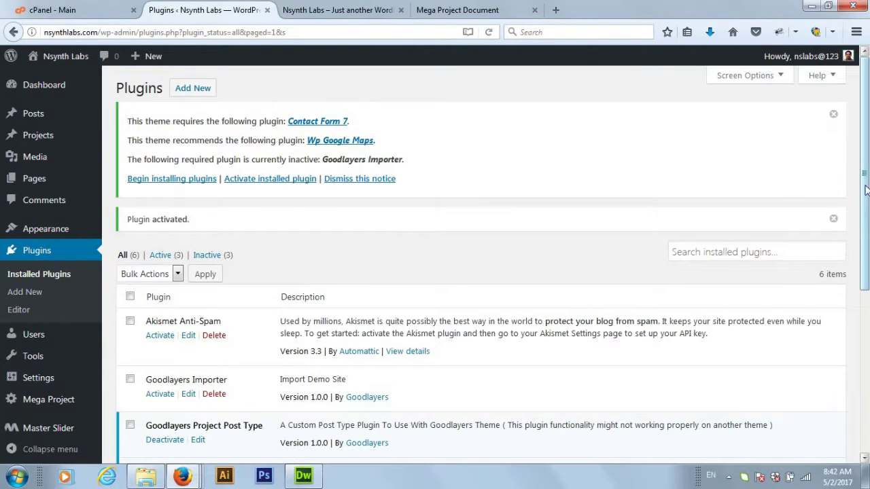
Run the Goodlayers demo import, assigning the posts to the existing site user and including attachments
{"action": "scroll", "coordinate": [867, 281], "scroll_direction": "down", "scroll_amount": 4}
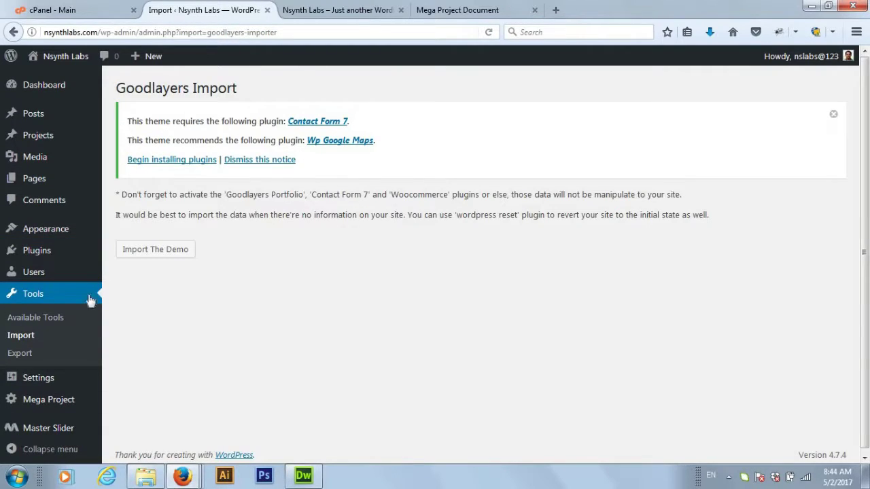
{"action": "left_click", "coordinate": [153, 252]}
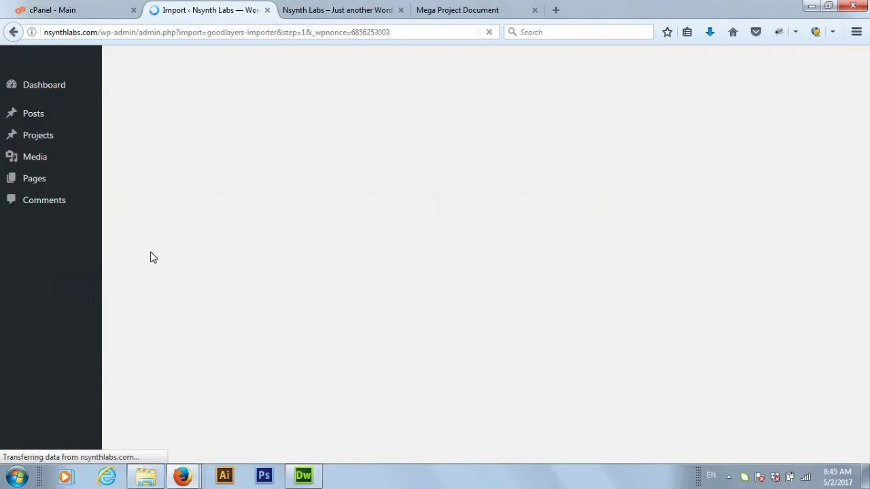
{"action": "left_click", "coordinate": [334, 311]}
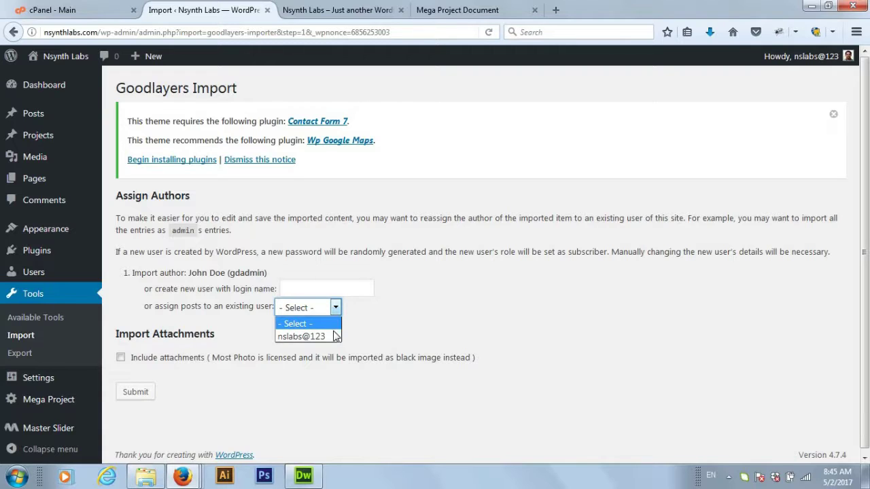
{"action": "left_click", "coordinate": [333, 336]}
{"action": "left_click", "coordinate": [122, 359]}
{"action": "left_click", "coordinate": [142, 392]}
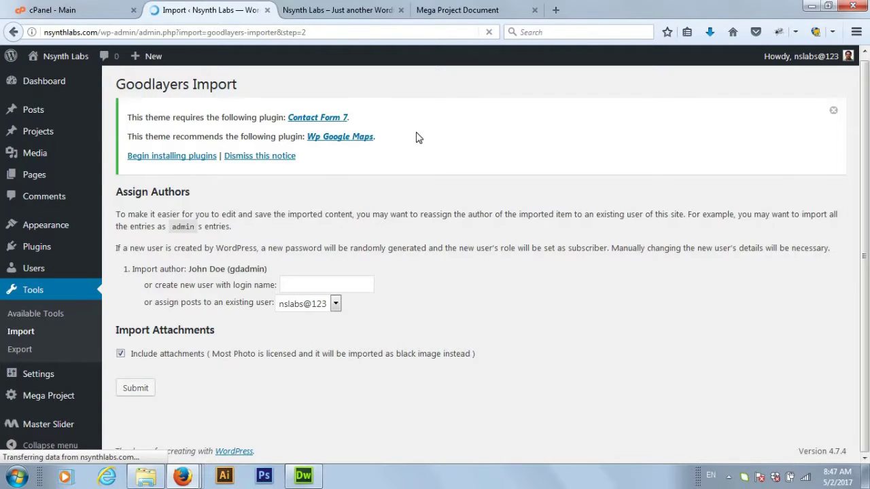
Reload the site's front page and look through the imported demo content
{"action": "left_click", "coordinate": [338, 10]}
{"action": "left_click", "coordinate": [489, 32]}
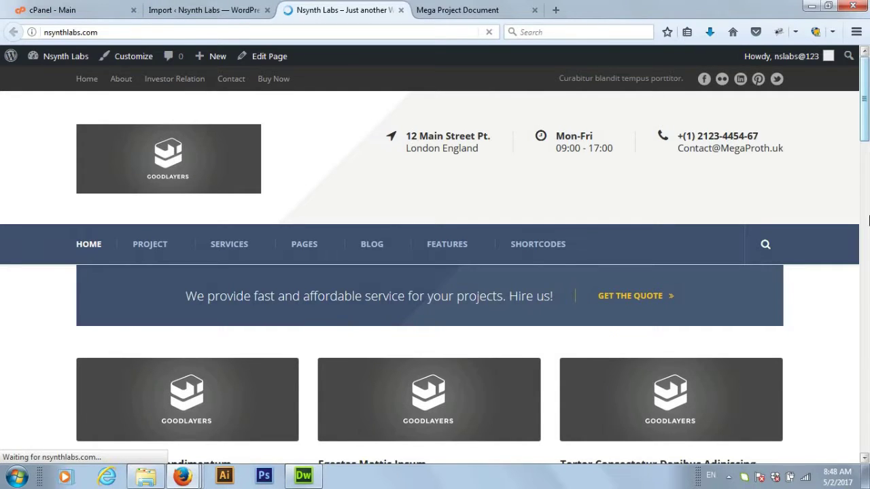
{"action": "scroll", "coordinate": [869, 219], "scroll_direction": "down", "scroll_amount": 10}
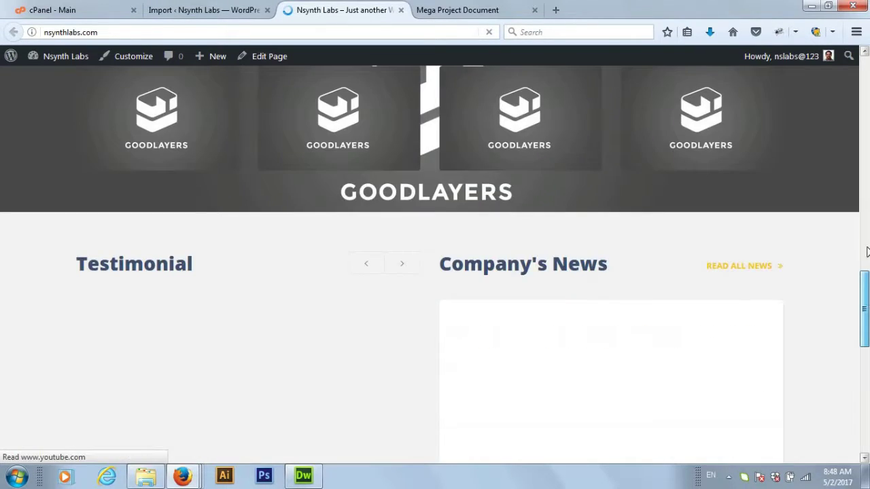
{"action": "scroll", "coordinate": [868, 235], "scroll_direction": "up", "scroll_amount": 5}
{"action": "scroll", "coordinate": [865, 140], "scroll_direction": "up", "scroll_amount": 5}
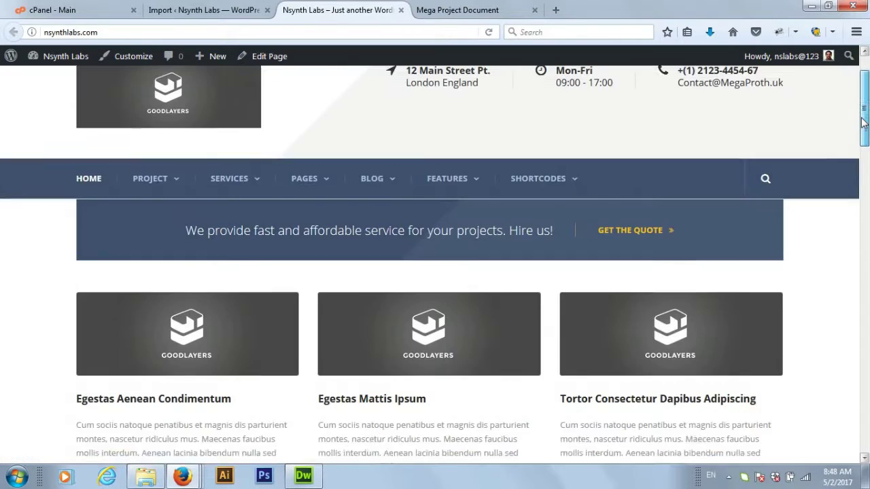
{"action": "scroll", "coordinate": [864, 102], "scroll_direction": "up", "scroll_amount": 2}
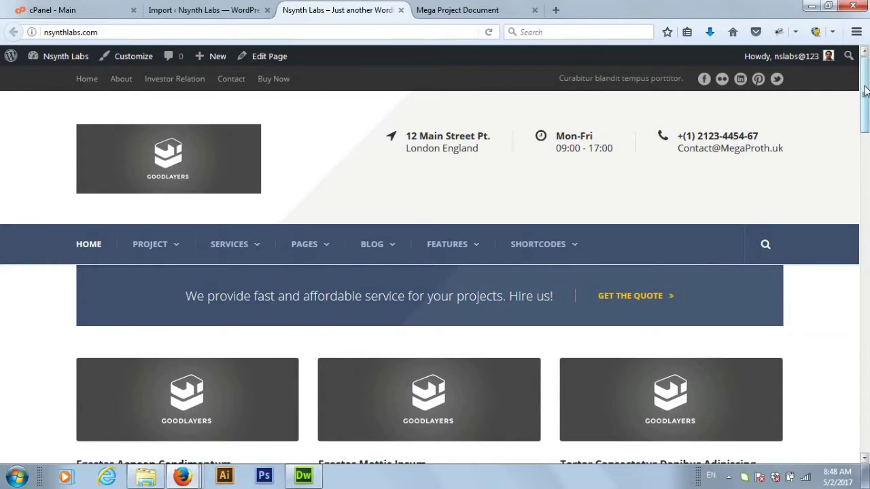
Clear the site tagline in the General settings and save the changes
{"action": "left_click", "coordinate": [185, 13]}
{"action": "mouse_move", "coordinate": [51, 382]}
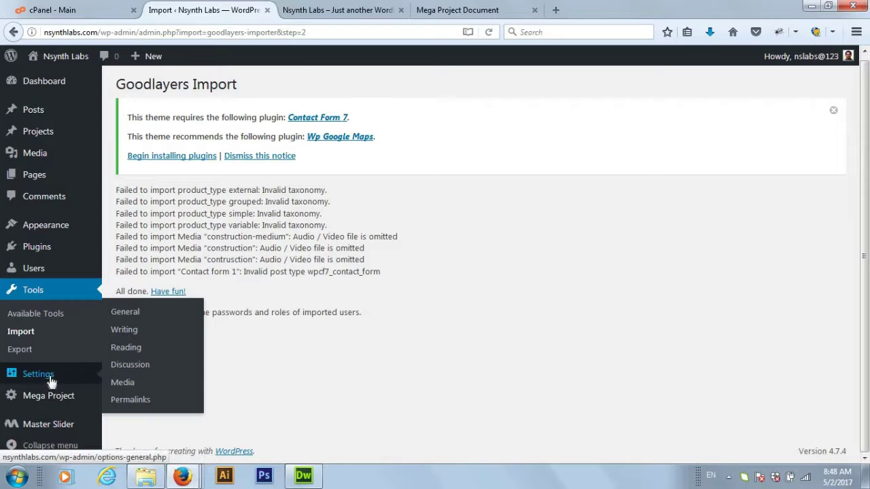
{"action": "left_click", "coordinate": [139, 313]}
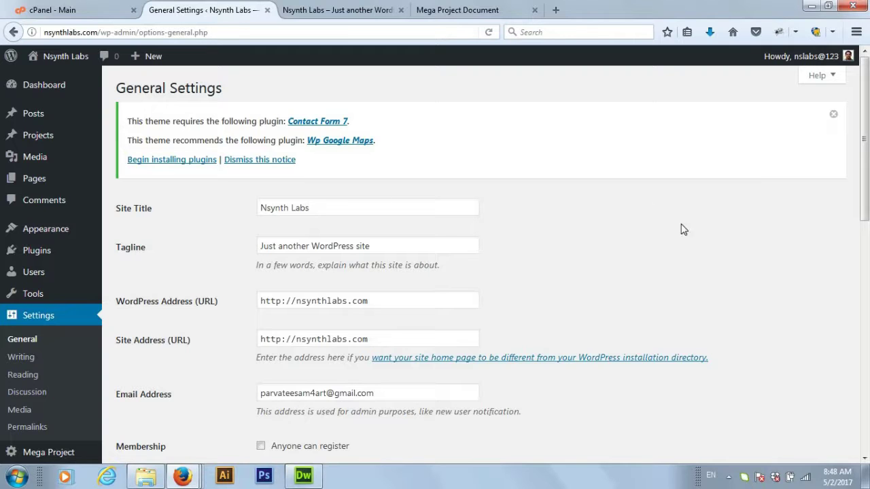
{"action": "scroll", "coordinate": [865, 126], "scroll_direction": "down", "scroll_amount": 3}
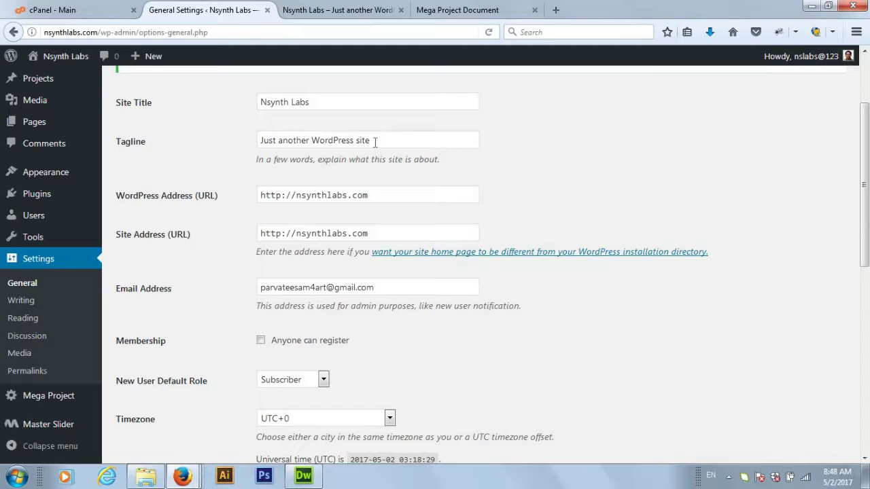
{"action": "left_click_drag", "start_coordinate": [378, 140], "coordinate": [218, 132]}
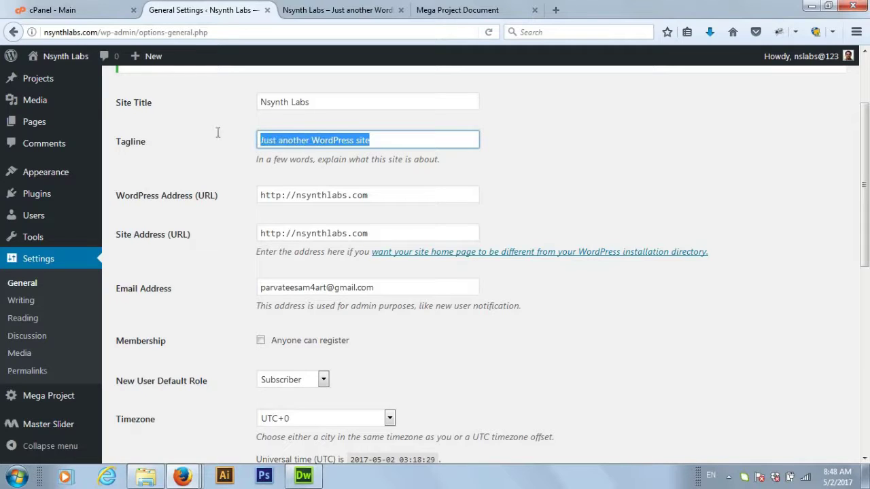
{"action": "key", "text": "BackSpace"}
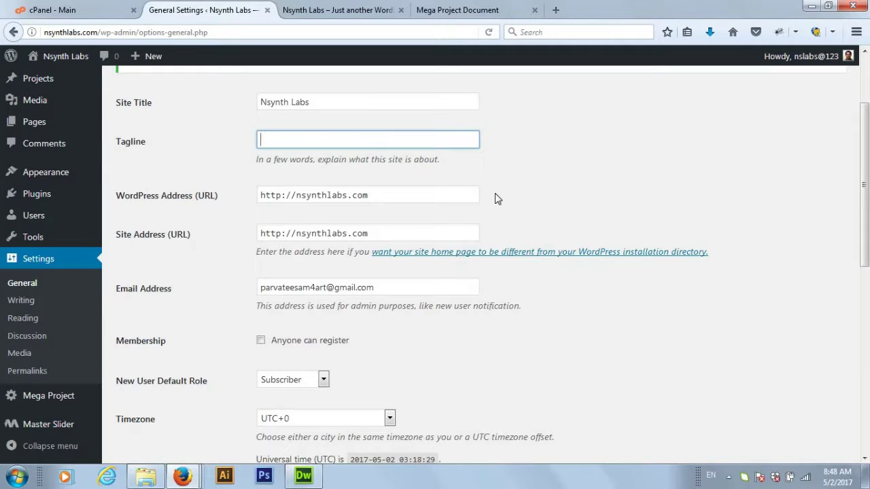
{"action": "left_click_drag", "start_coordinate": [866, 261], "coordinate": [868, 452]}
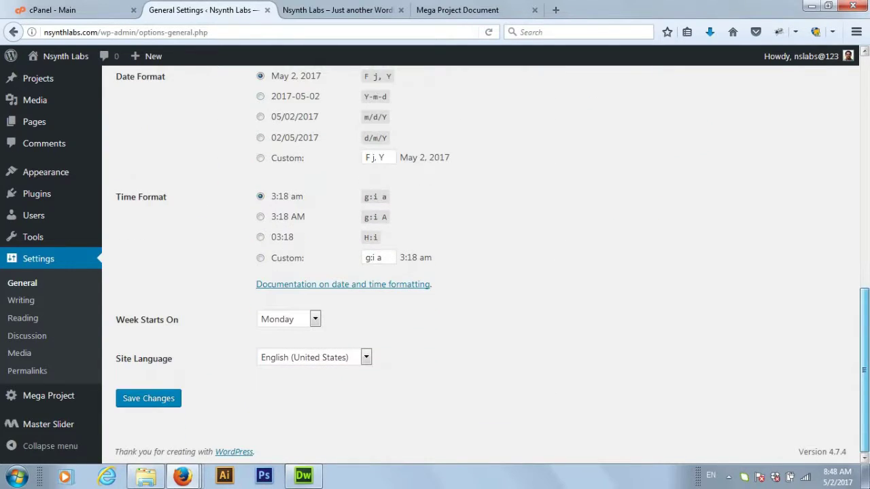
{"action": "left_click", "coordinate": [162, 402]}
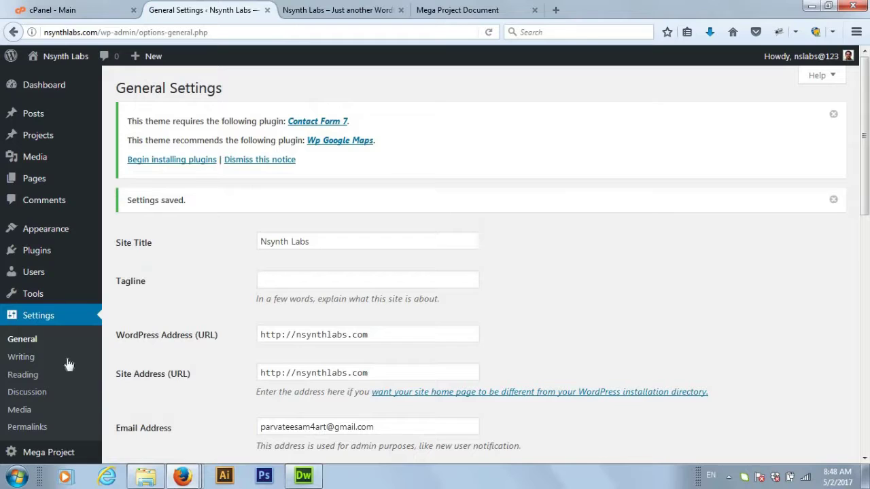
Review the Writing settings, including the default post options, post via email and update services
{"action": "left_click", "coordinate": [29, 362]}
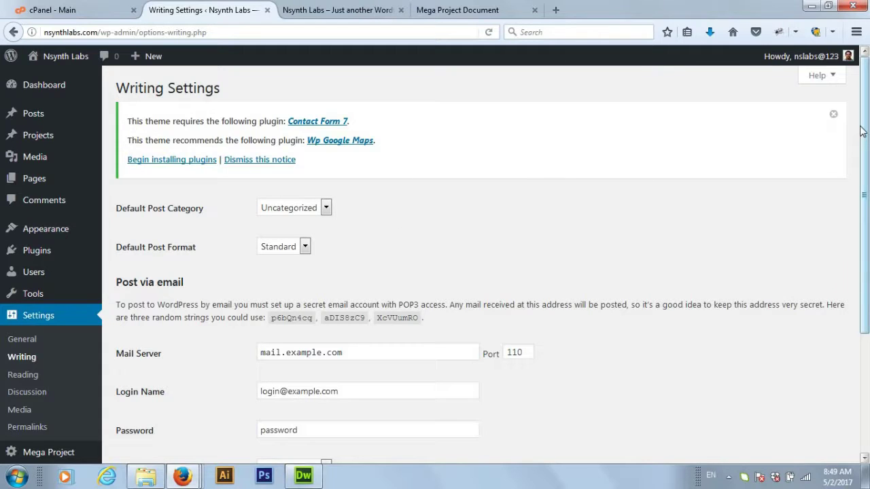
{"action": "scroll", "coordinate": [866, 186], "scroll_direction": "down", "scroll_amount": 1}
{"action": "scroll", "coordinate": [867, 186], "scroll_direction": "down", "scroll_amount": 3}
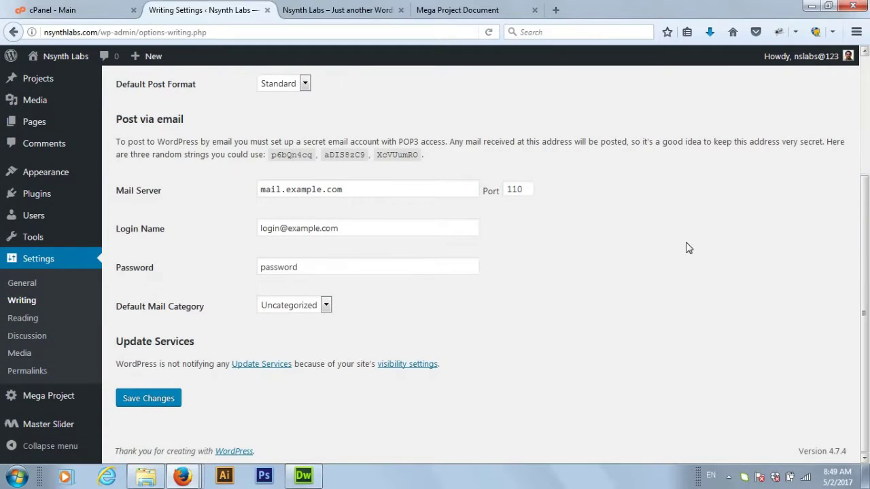
Review the Reading settings alongside the live homepage, including the list of available front pages
{"action": "left_click", "coordinate": [25, 325]}
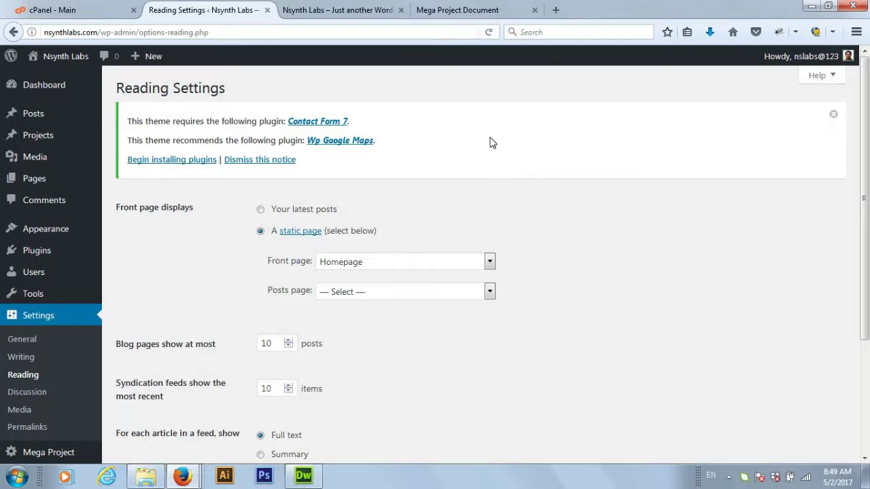
{"action": "left_click", "coordinate": [373, 13]}
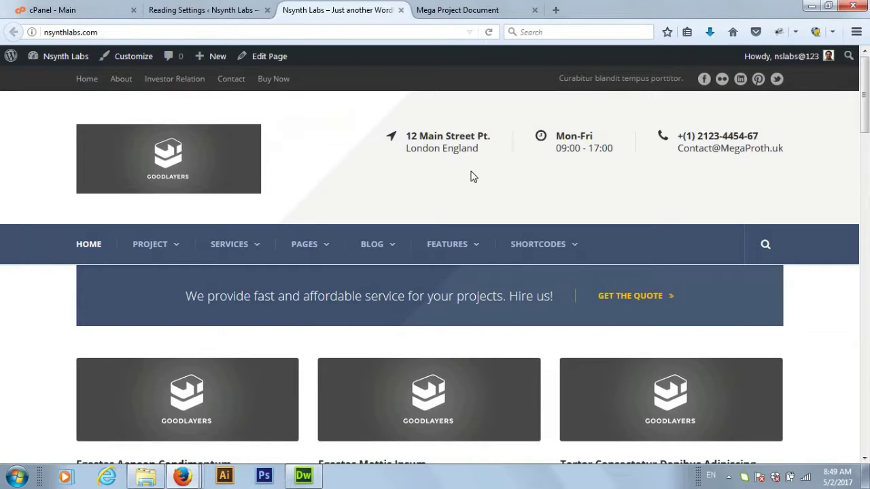
{"action": "left_click", "coordinate": [197, 12]}
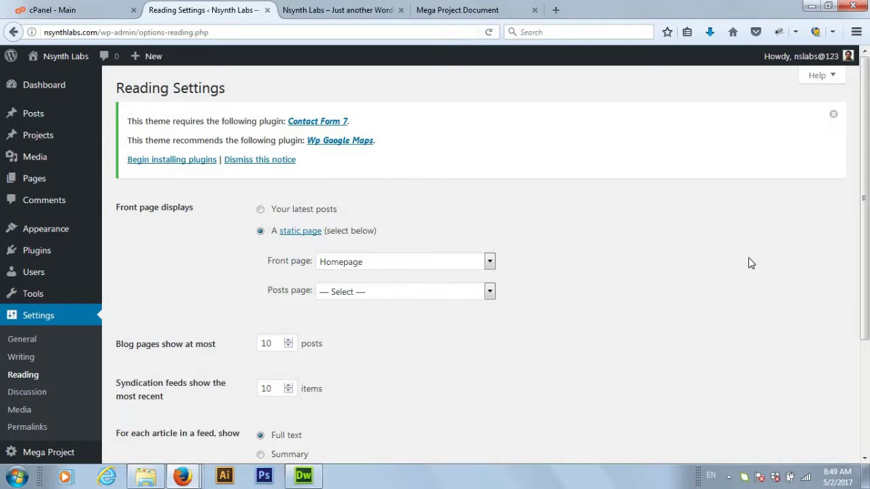
{"action": "scroll", "coordinate": [865, 139], "scroll_direction": "down", "scroll_amount": 3}
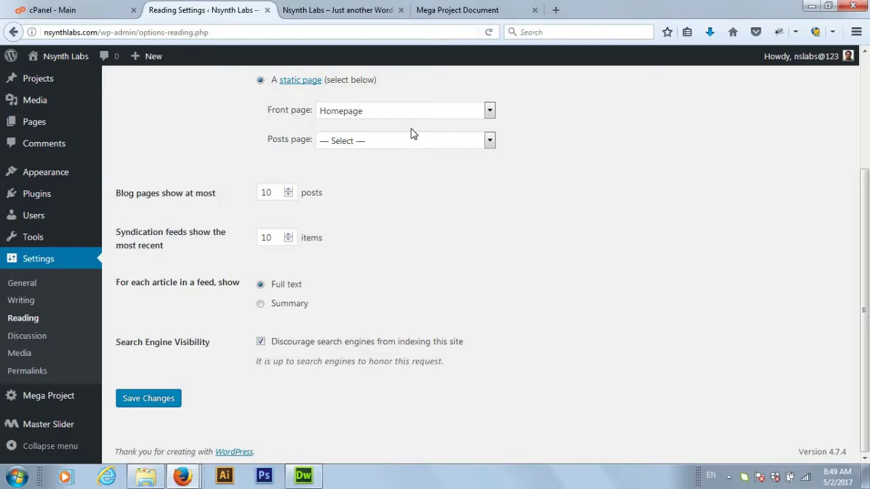
{"action": "left_click", "coordinate": [490, 113]}
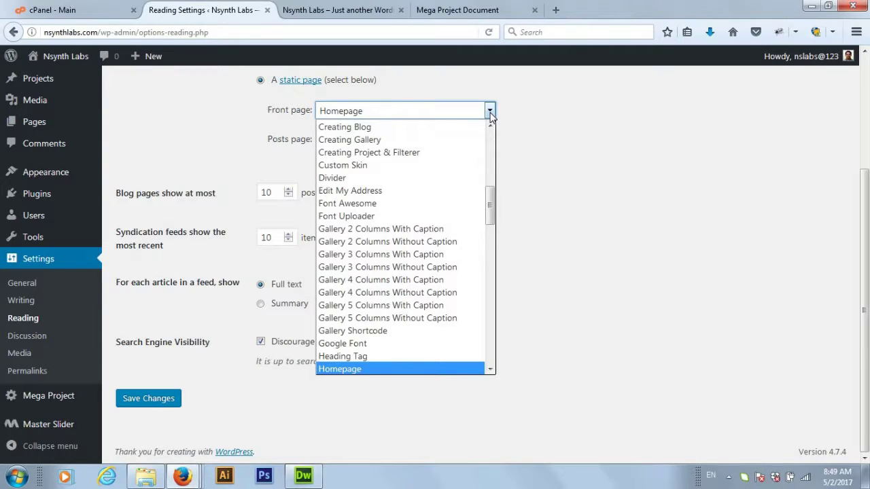
{"action": "left_click", "coordinate": [490, 113]}
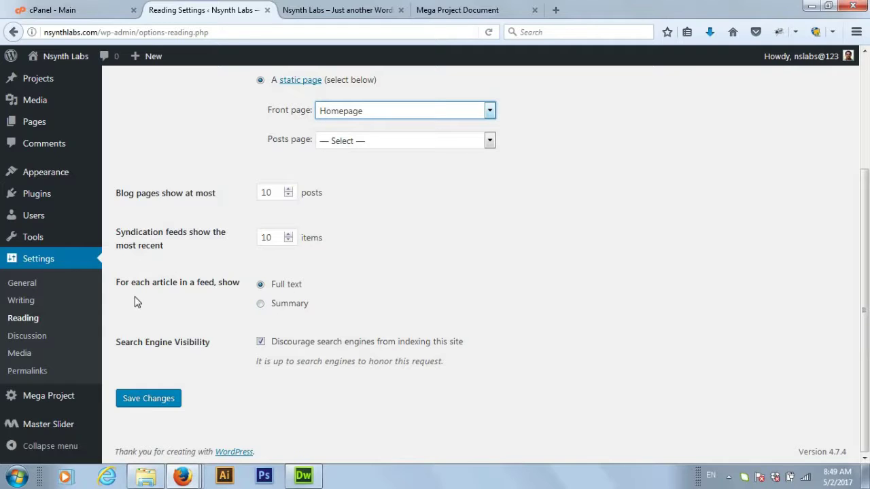
In the Discussion settings, turn off link notifications, comments on new articles, the author name and email requirement, and threaded comments
{"action": "left_click", "coordinate": [27, 337]}
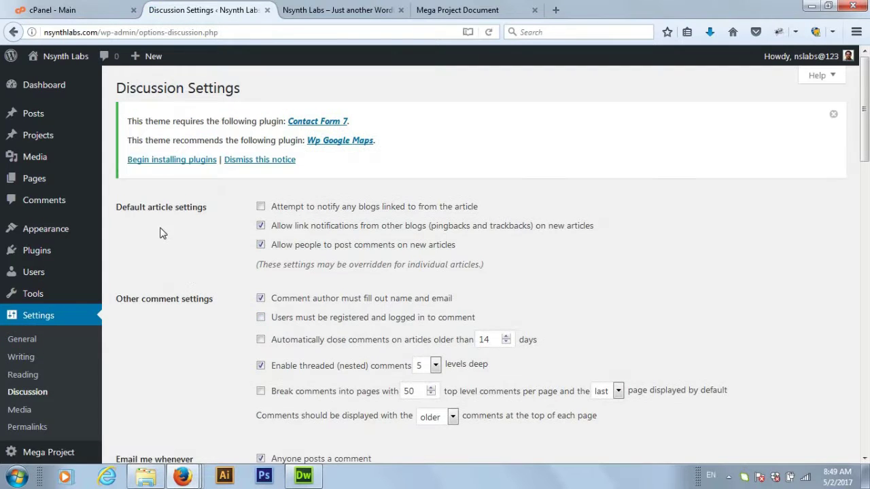
{"action": "left_click", "coordinate": [261, 225]}
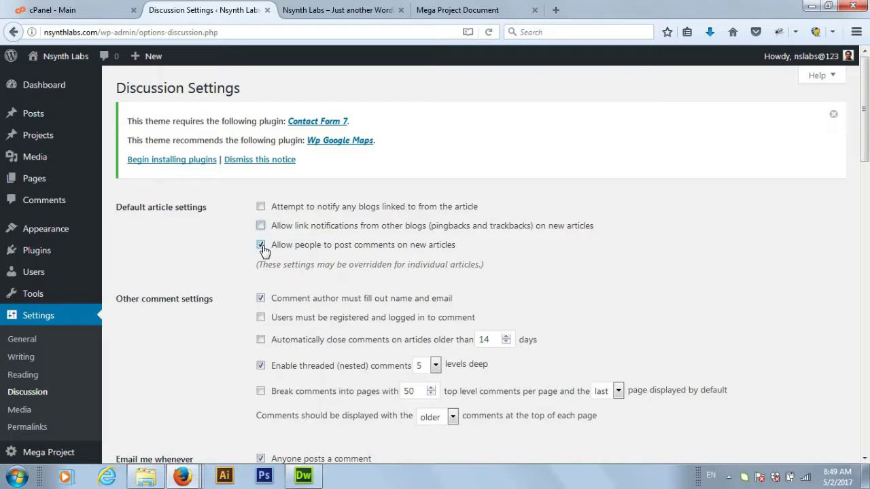
{"action": "left_click", "coordinate": [262, 300]}
{"action": "left_click", "coordinate": [263, 300]}
{"action": "left_click", "coordinate": [263, 368]}
Turn off moderation-hold emails and the previously approved comment requirement, require manual comment approval, and save the Discussion settings
{"action": "scroll", "coordinate": [868, 185], "scroll_direction": "down", "scroll_amount": 1}
{"action": "scroll", "coordinate": [868, 185], "scroll_direction": "down", "scroll_amount": 5}
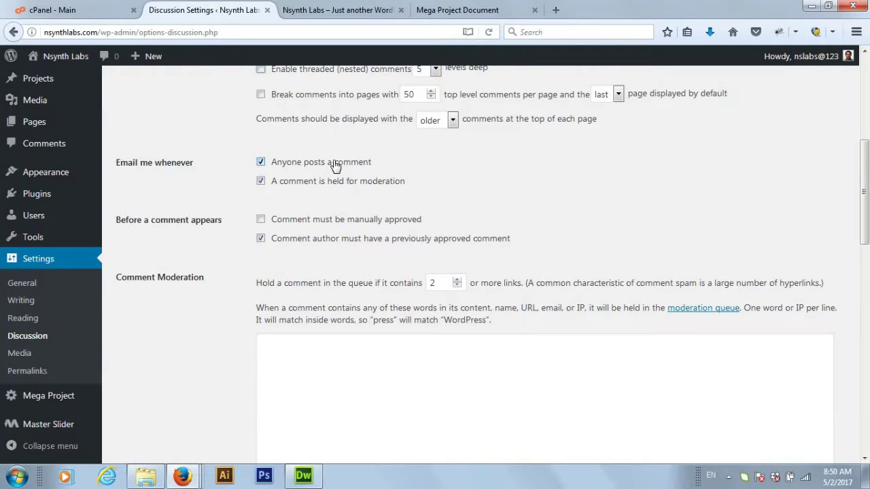
{"action": "left_click", "coordinate": [261, 181]}
{"action": "left_click", "coordinate": [262, 238]}
{"action": "left_click", "coordinate": [261, 219]}
{"action": "left_click_drag", "start_coordinate": [865, 197], "coordinate": [867, 435]}
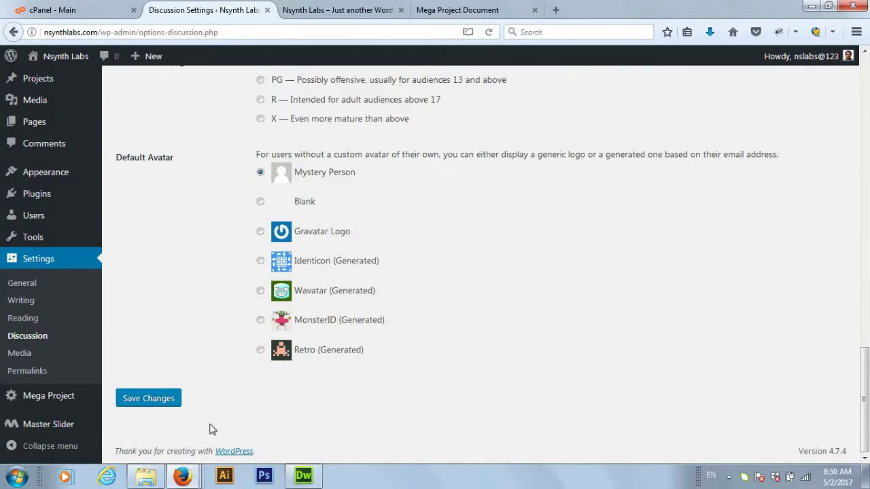
{"action": "left_click", "coordinate": [166, 401]}
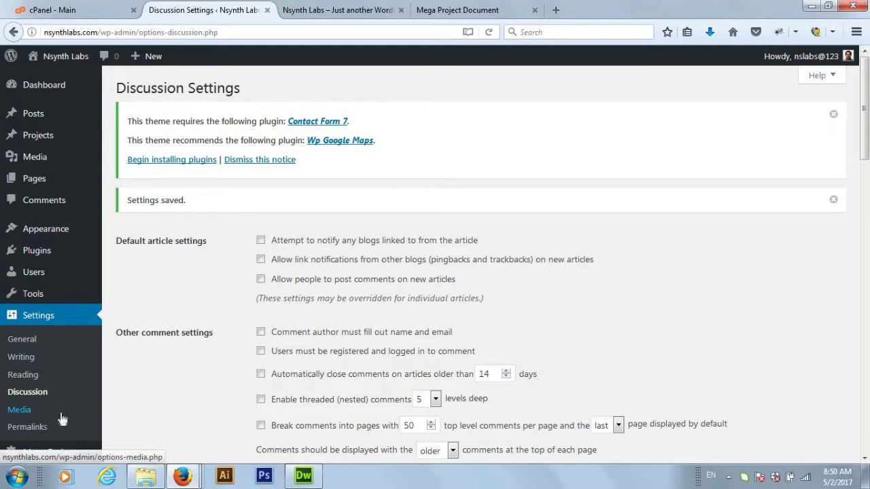
Review the Media settings, including the image sizes and the upload folder option
{"action": "left_click", "coordinate": [25, 412]}
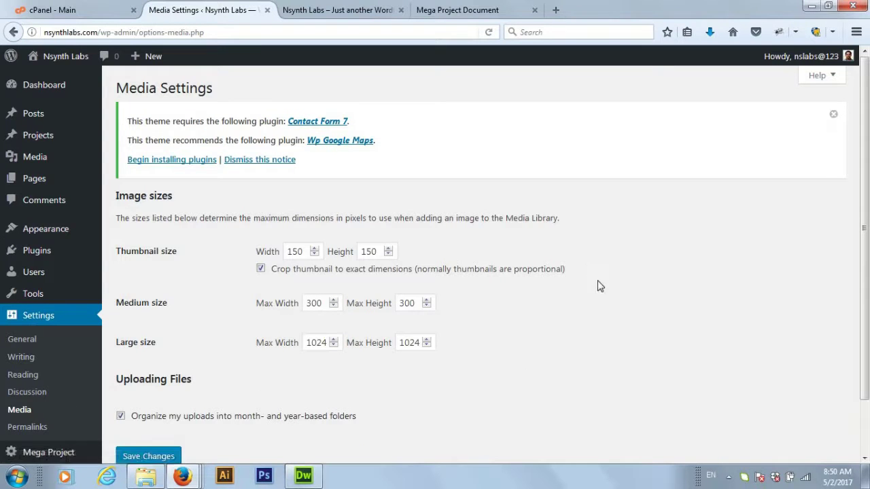
{"action": "scroll", "coordinate": [866, 157], "scroll_direction": "down", "scroll_amount": 3}
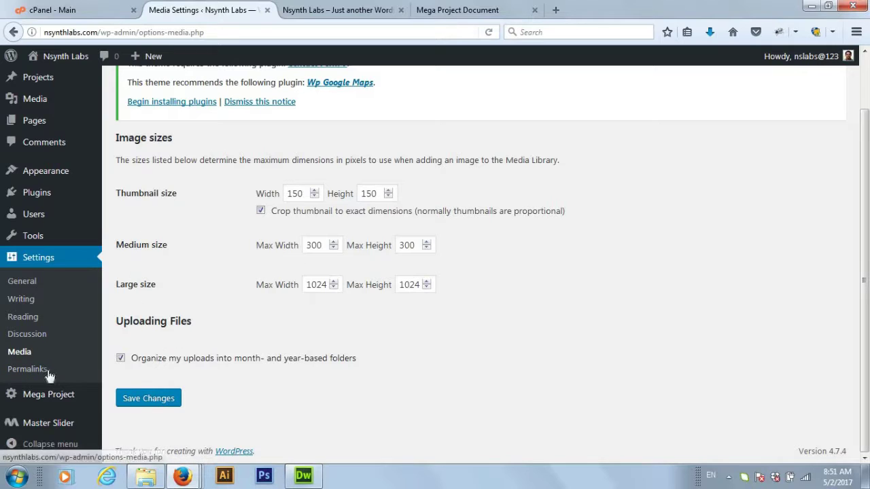
Open the Permalink settings, and open the Construction service page from the live site to examine its URL structure
{"action": "left_click", "coordinate": [28, 369]}
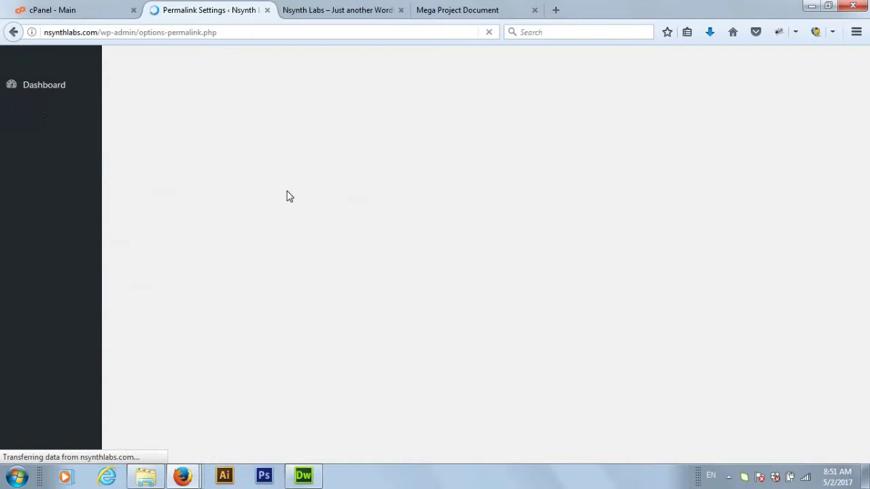
{"action": "left_click", "coordinate": [352, 13]}
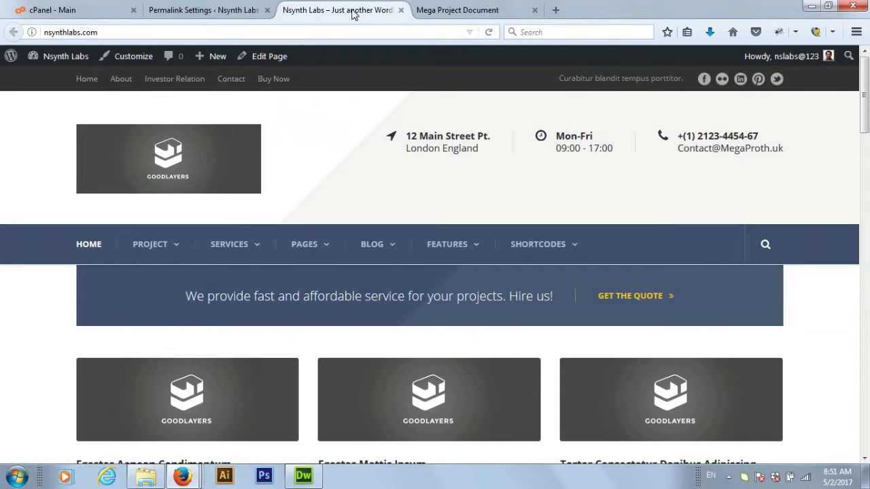
{"action": "mouse_move", "coordinate": [219, 249]}
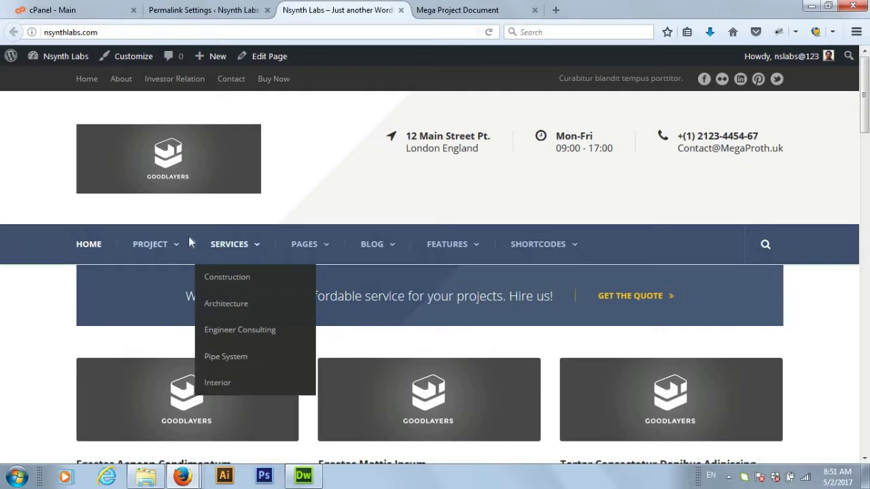
{"action": "left_click", "coordinate": [227, 279]}
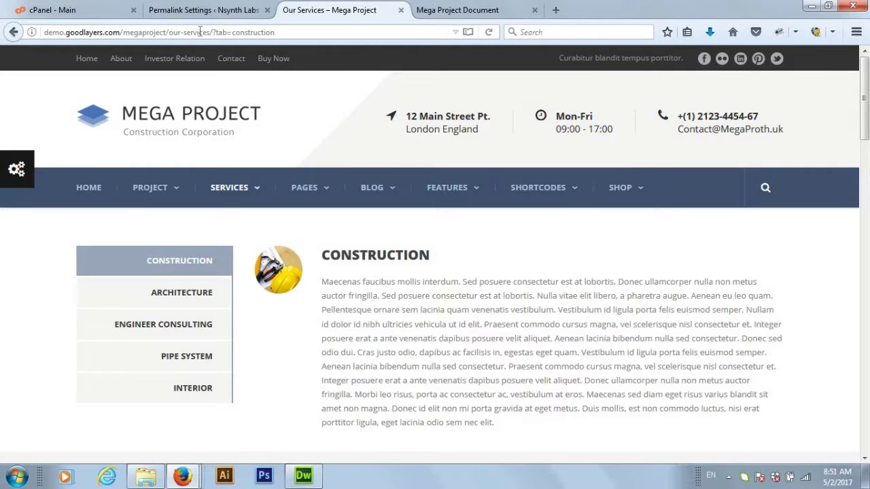
Set the permalink structure to Post name in the Permalink settings and save the changes
{"action": "left_click", "coordinate": [218, 11]}
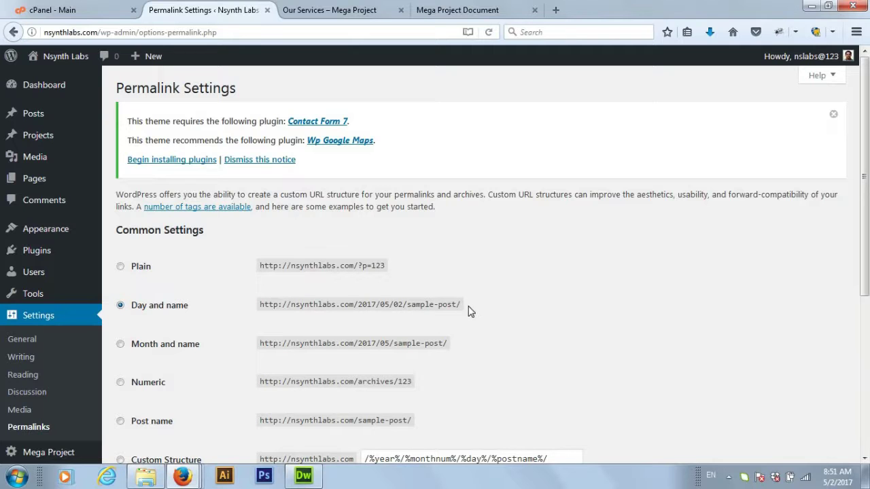
{"action": "left_click_drag", "start_coordinate": [867, 203], "coordinate": [868, 277]}
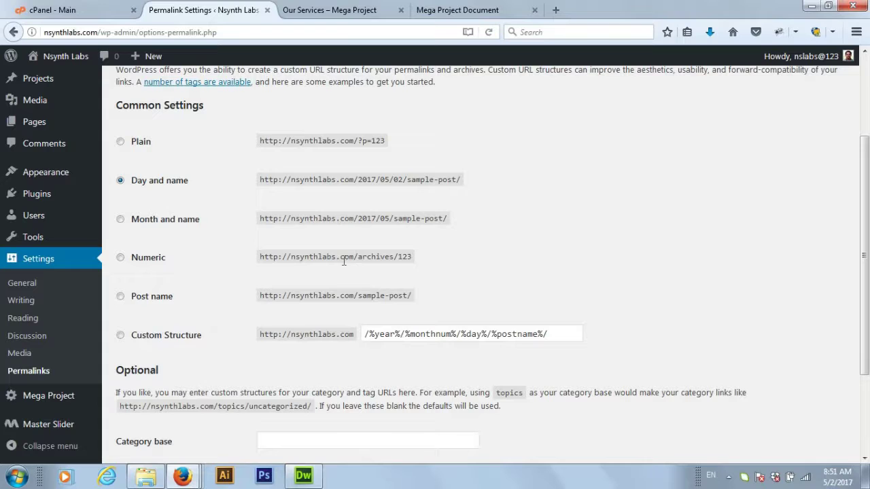
{"action": "left_click", "coordinate": [120, 298]}
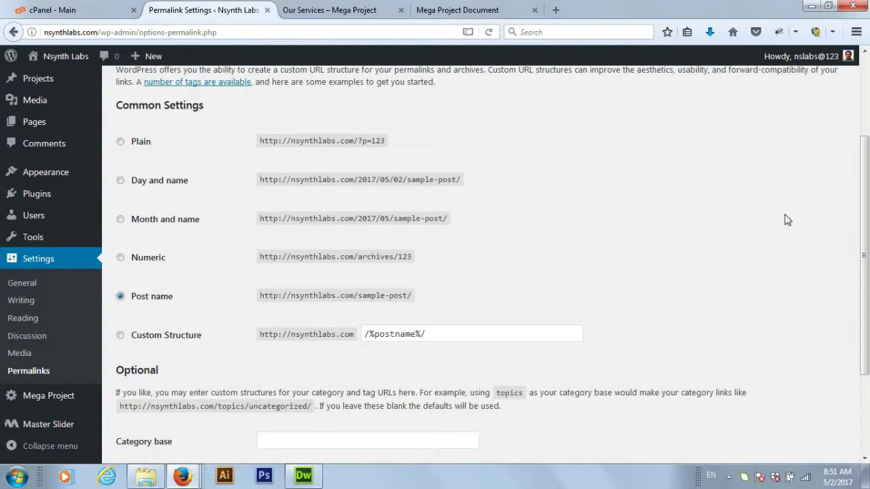
{"action": "left_click_drag", "start_coordinate": [866, 157], "coordinate": [867, 234]}
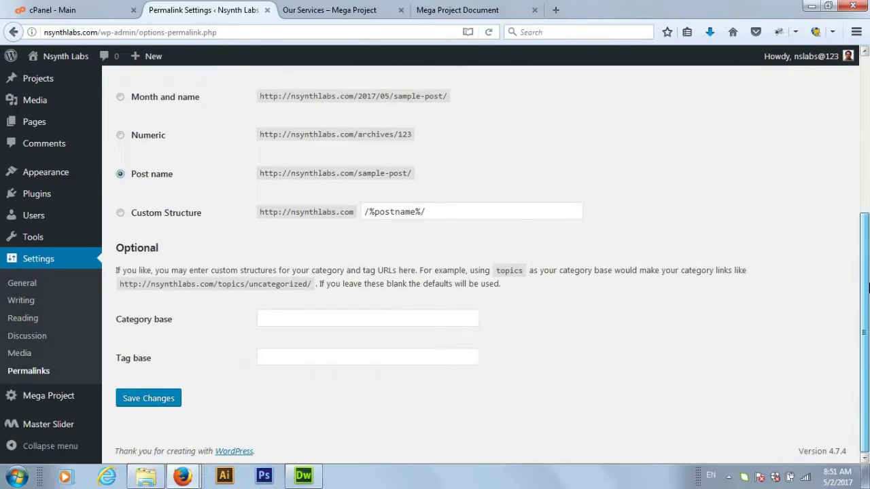
{"action": "left_click", "coordinate": [173, 402]}
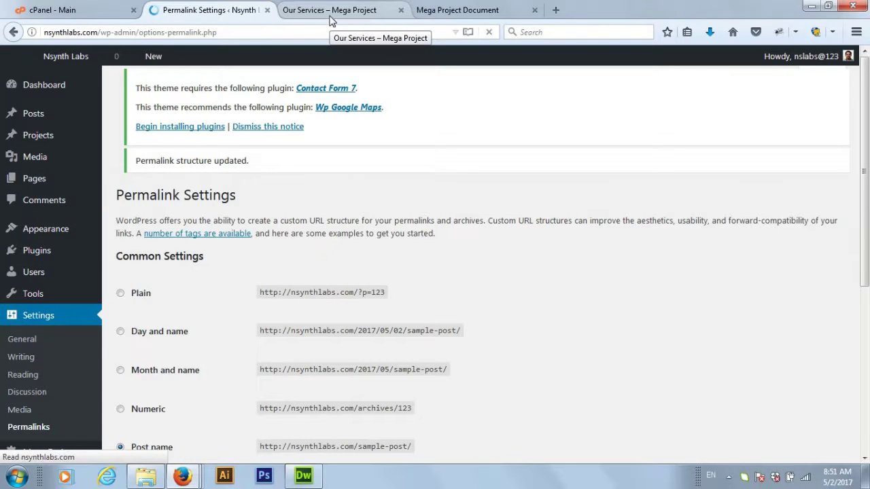
Reload the Construction service page and highlight the "/?tab" part of its address for inspection
{"action": "left_click", "coordinate": [328, 15]}
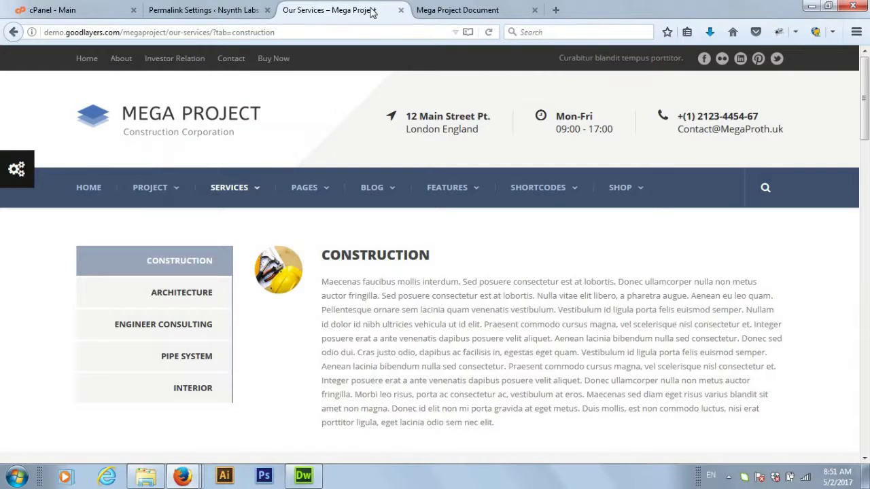
{"action": "left_click", "coordinate": [489, 32]}
{"action": "left_click_drag", "start_coordinate": [210, 32], "coordinate": [229, 32]}
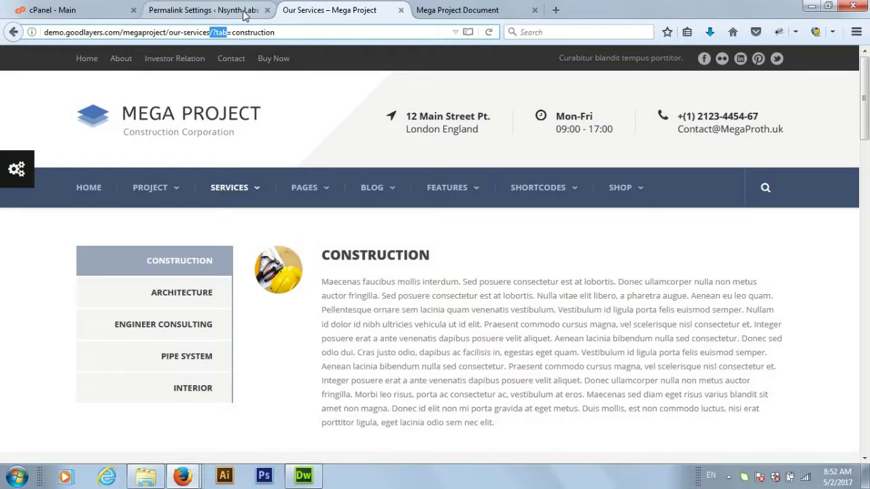
Return to the live Nsynth Labs homepage and look through its sections
{"action": "left_click", "coordinate": [93, 193]}
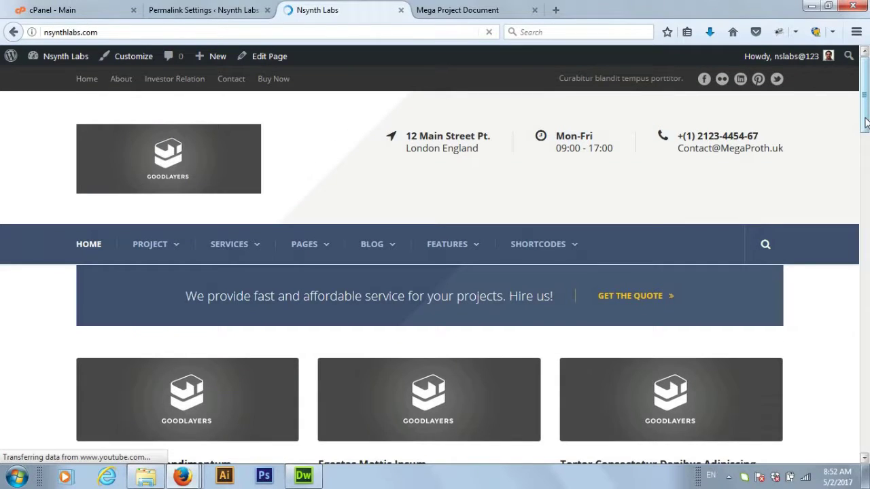
{"action": "scroll", "coordinate": [869, 201], "scroll_direction": "down", "scroll_amount": 1}
{"action": "scroll", "coordinate": [869, 202], "scroll_direction": "down", "scroll_amount": 5}
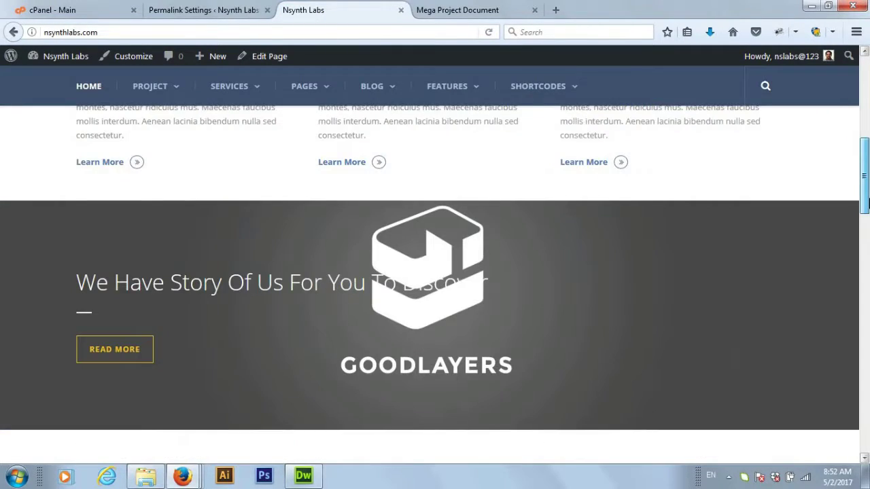
{"action": "left_click_drag", "start_coordinate": [865, 204], "coordinate": [866, 97]}
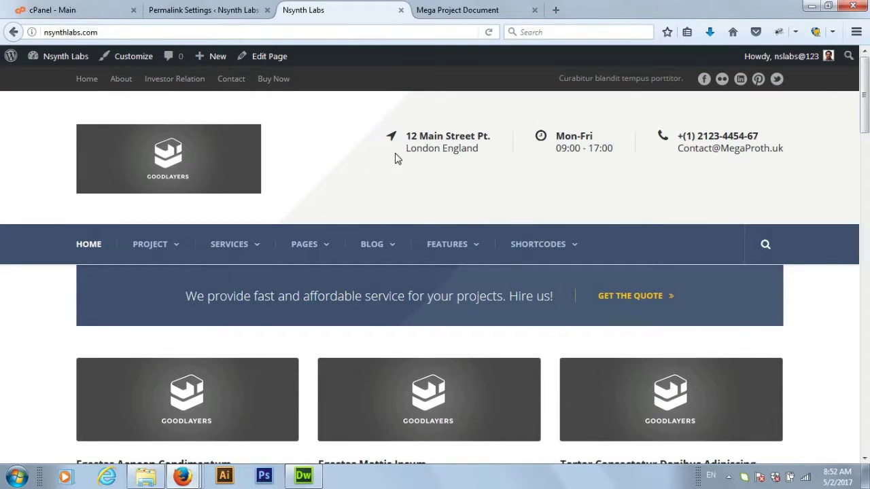
Check where the homepage's Get the Quote link leads in a new tab, and close that tab
{"action": "mouse_move", "coordinate": [148, 250]}
{"action": "left_click", "coordinate": [657, 300]}
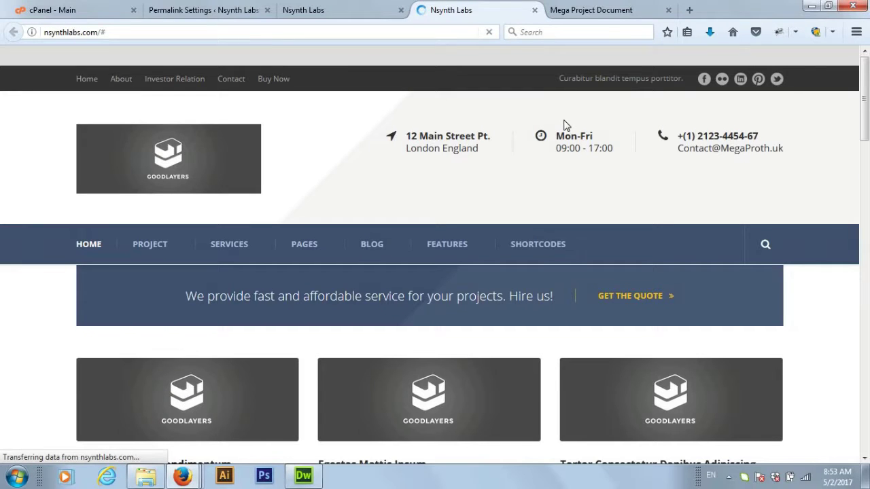
{"action": "left_click", "coordinate": [534, 10]}
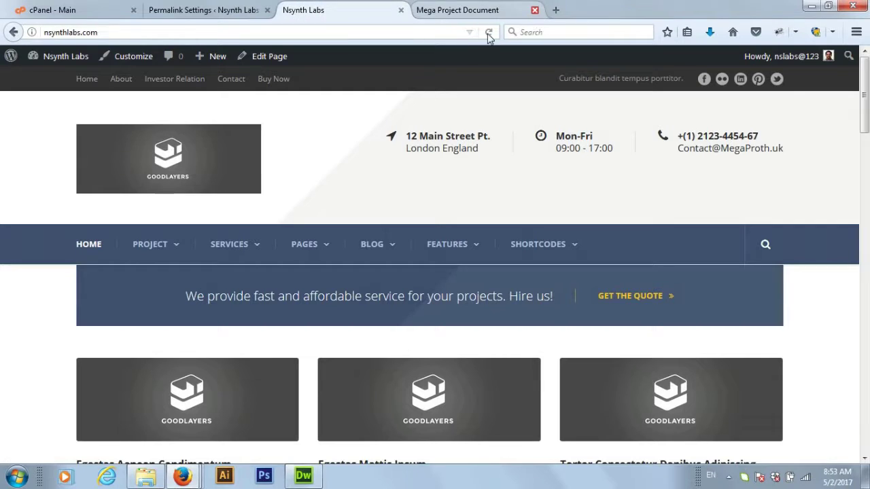